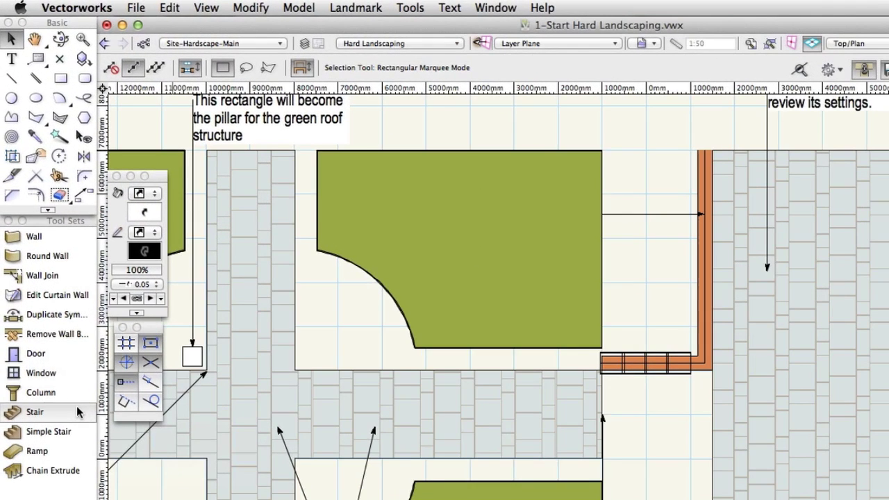
Step: Choose the Stair tool and open its settings, previewing five steps in Vert Trans-Main
click(76, 406)
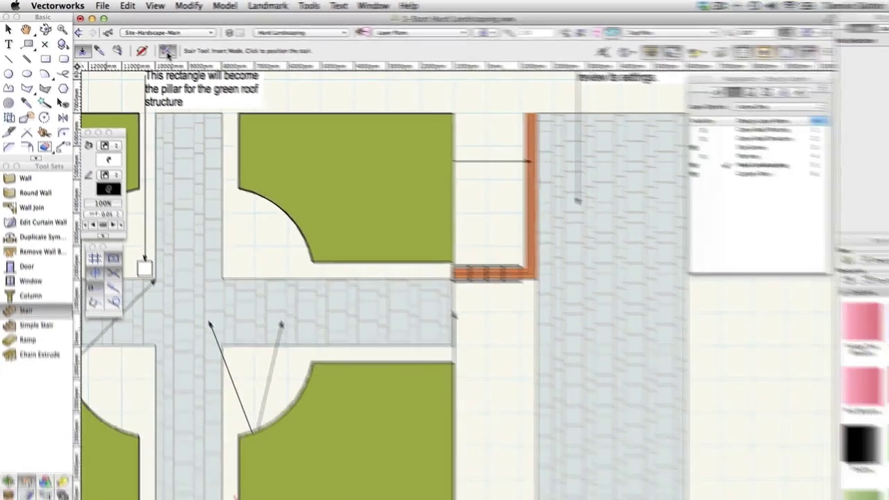
click(221, 68)
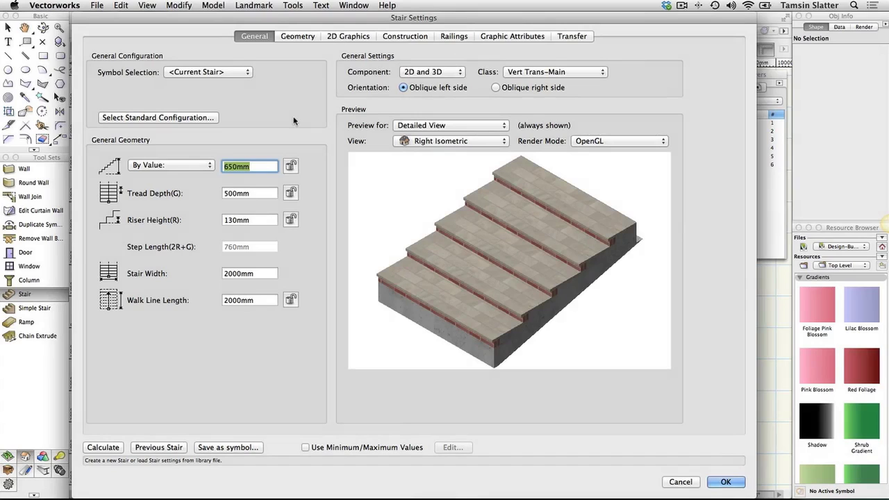
Step: Apply the Straight, Single Flight/Run standard stair configuration
click(207, 119)
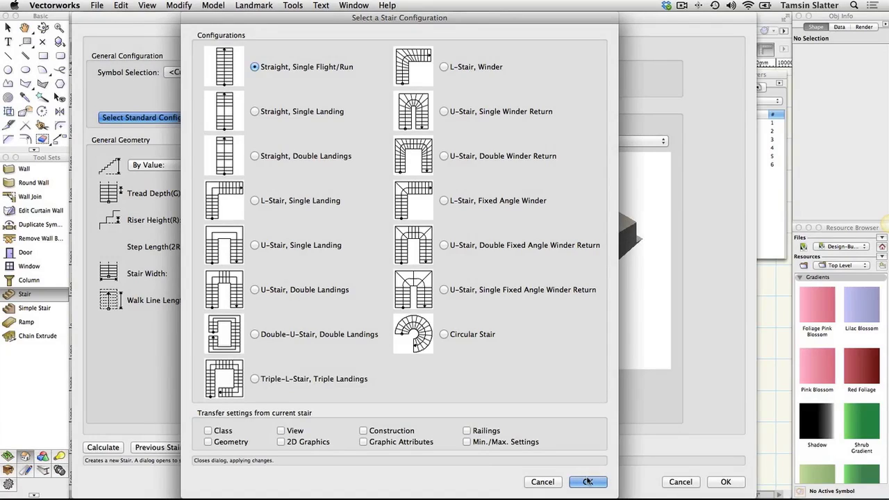
click(587, 481)
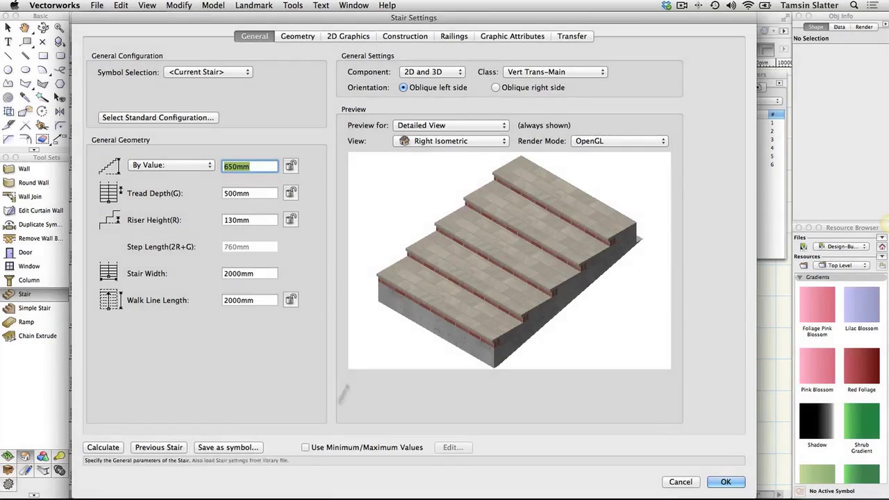
Step: Lock the stair at 650 mm total height, 500 mm treads and 130 mm risers
click(240, 166)
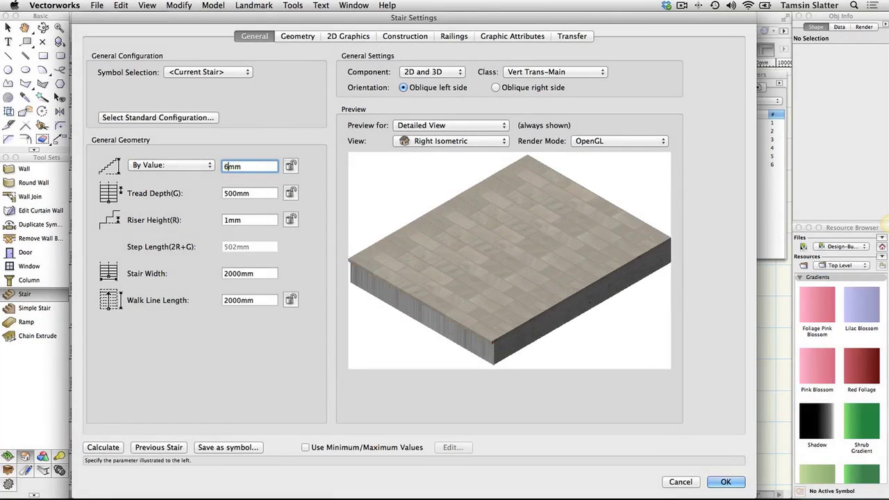
click(290, 166)
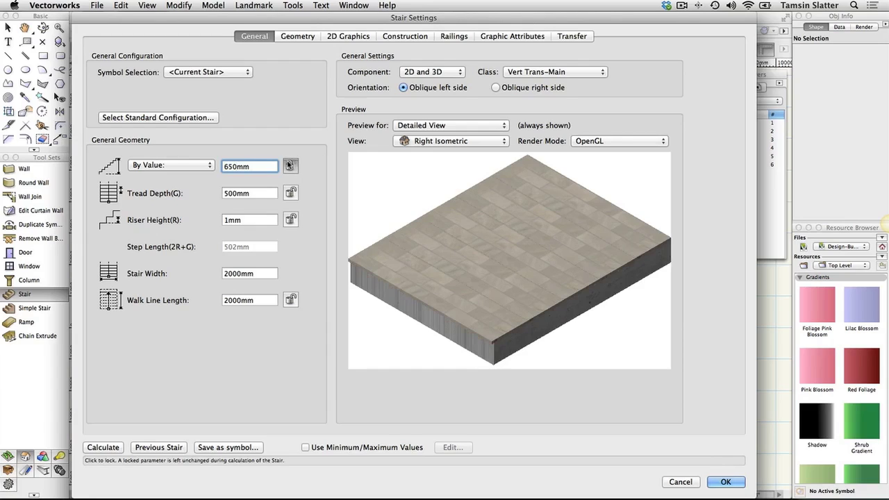
double_click(257, 193)
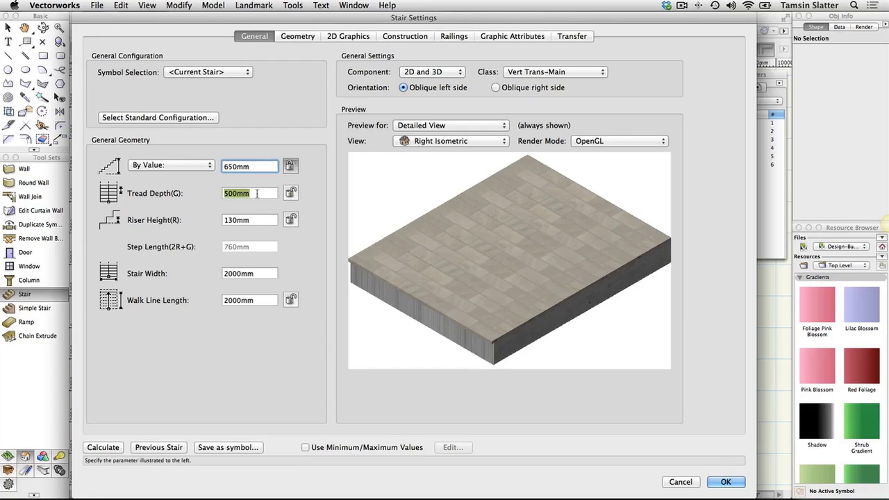
text(500)
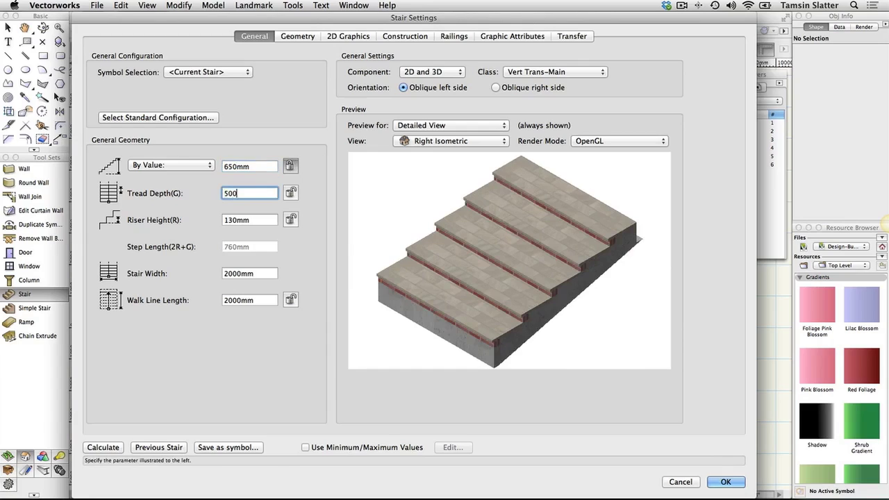
click(289, 195)
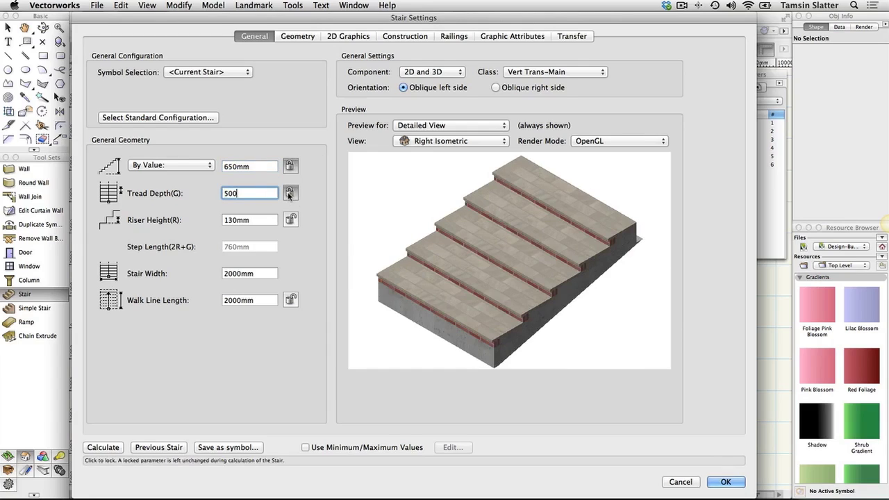
double_click(260, 220)
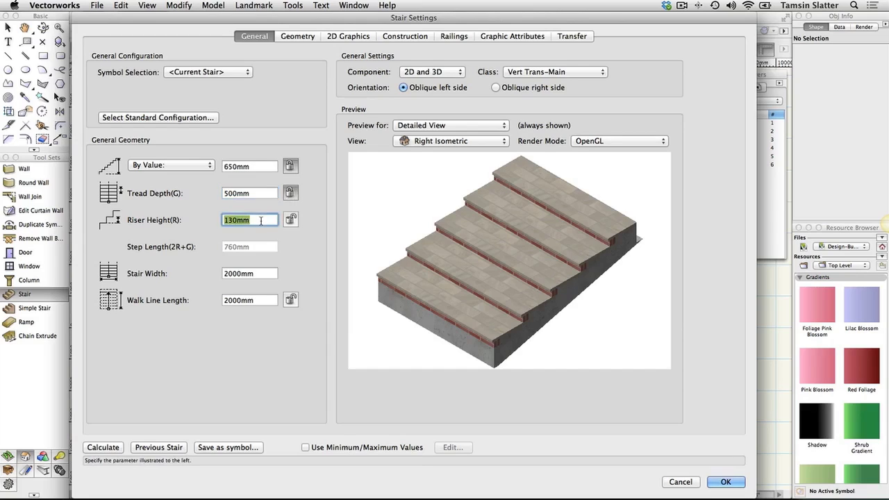
text(130)
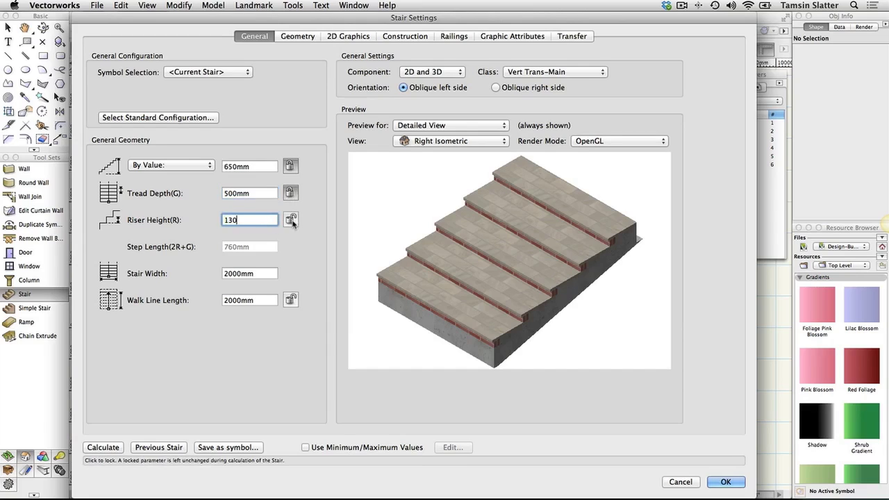
click(290, 219)
Step: Set the stair width to 2000 mm
click(267, 272)
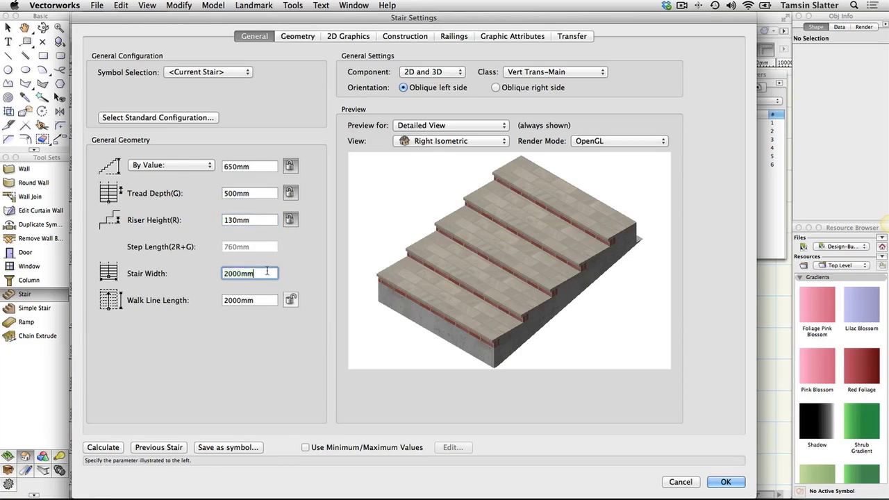
double_click(267, 273)
text(2000)
key(Tab)
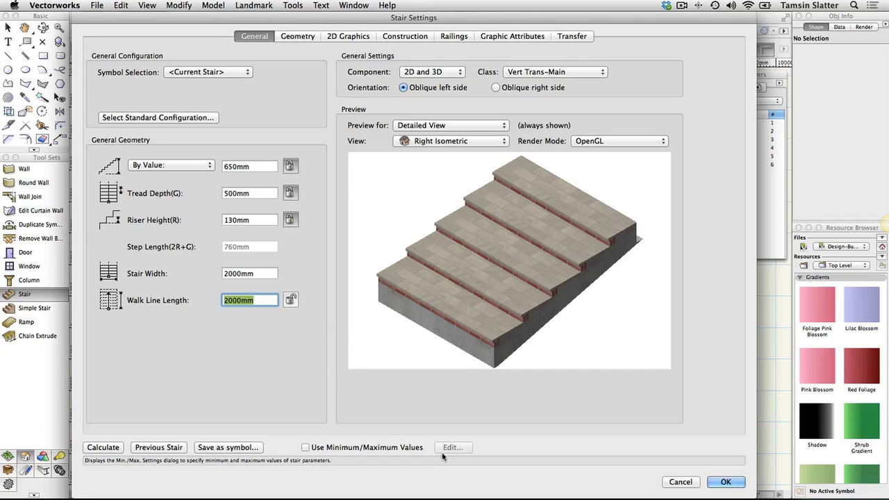
Step: Set the drawn top tread depth to 500 mm in the Geometry settings
click(297, 36)
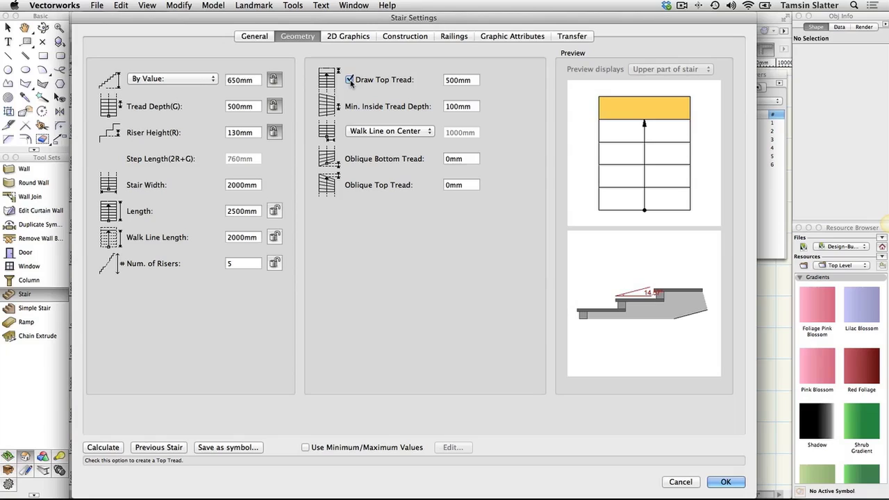
double_click(472, 80)
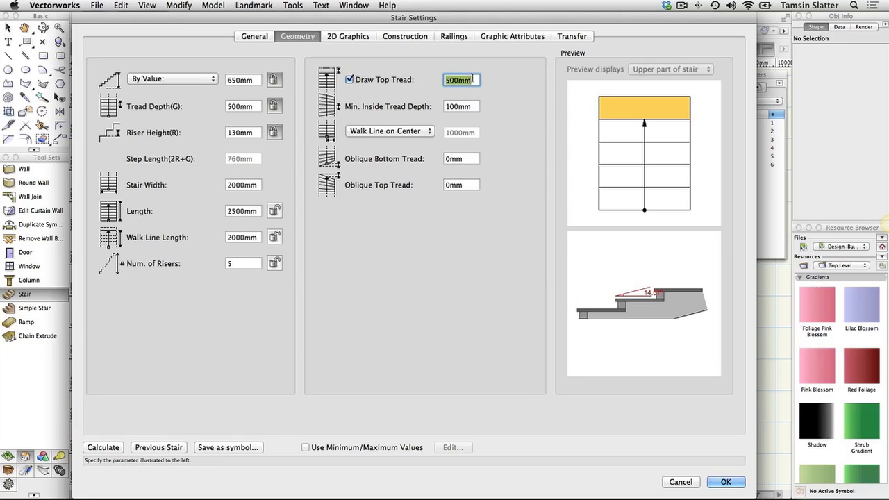
text(500)
Step: Enter 250 mm structure, 35 mm tread and 100 mm riser thickness, plus 30 mm nosing offset
click(421, 40)
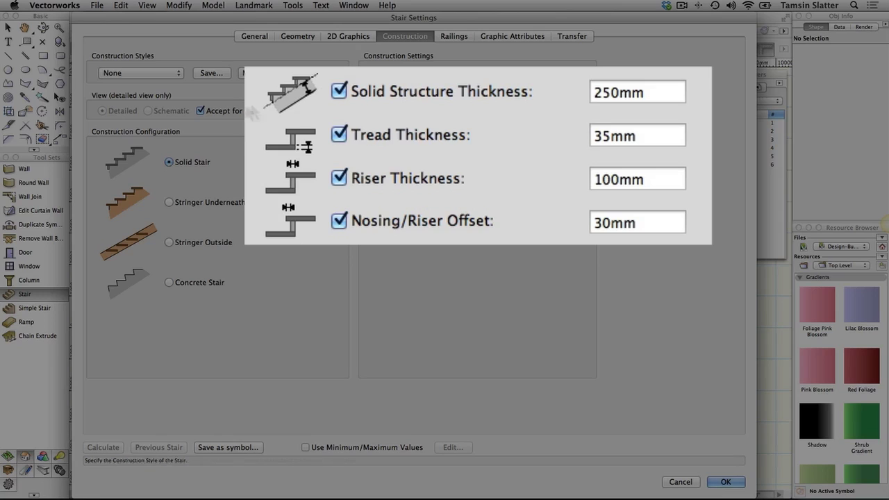
double_click(652, 92)
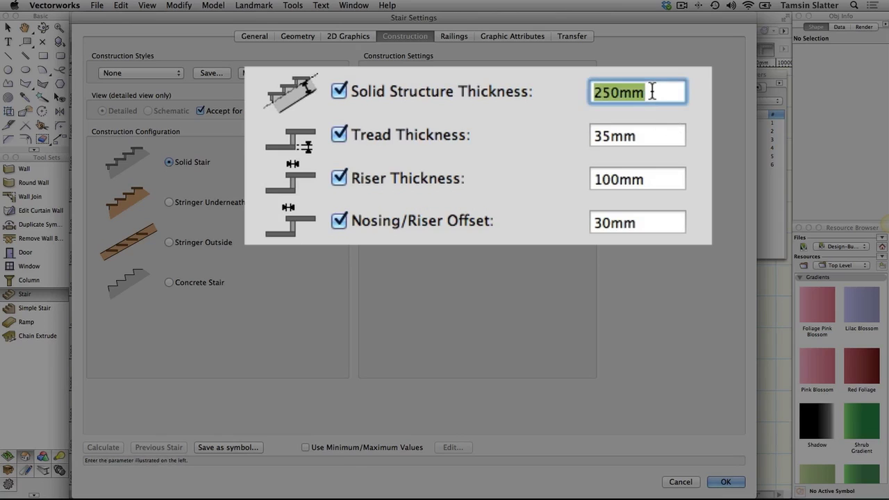
text(250)
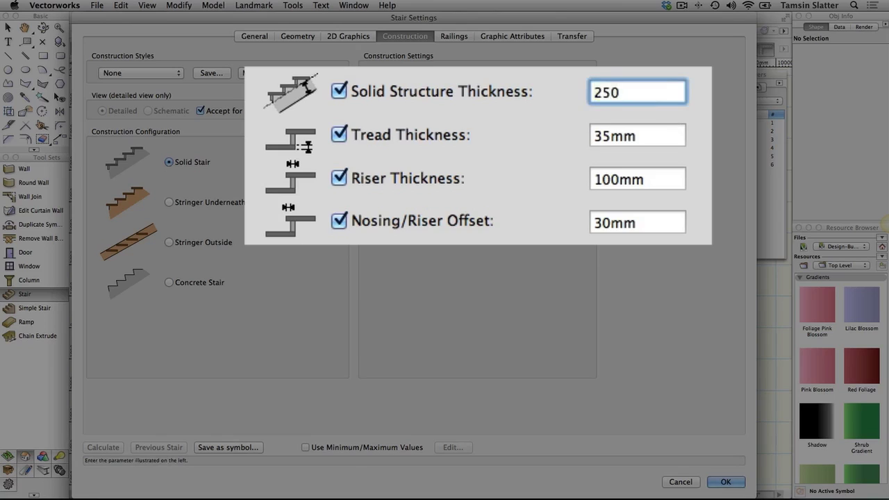
key(Tab)
text(3)
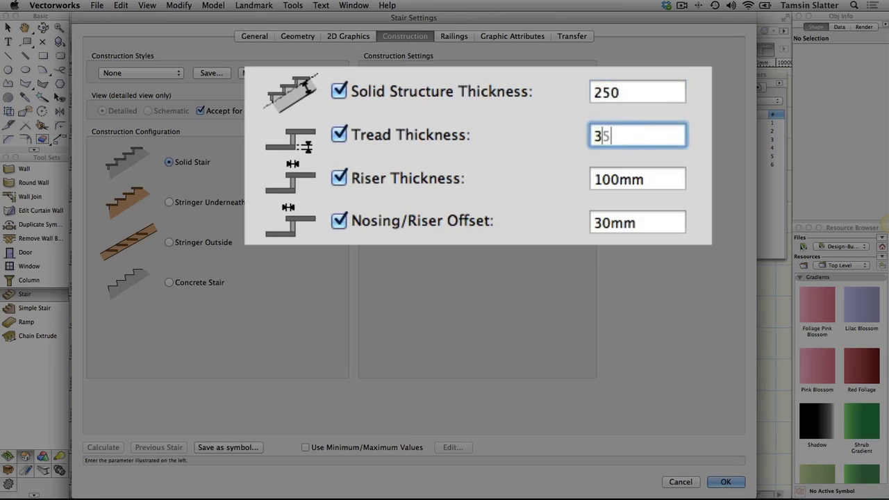
text(5)
key(Tab)
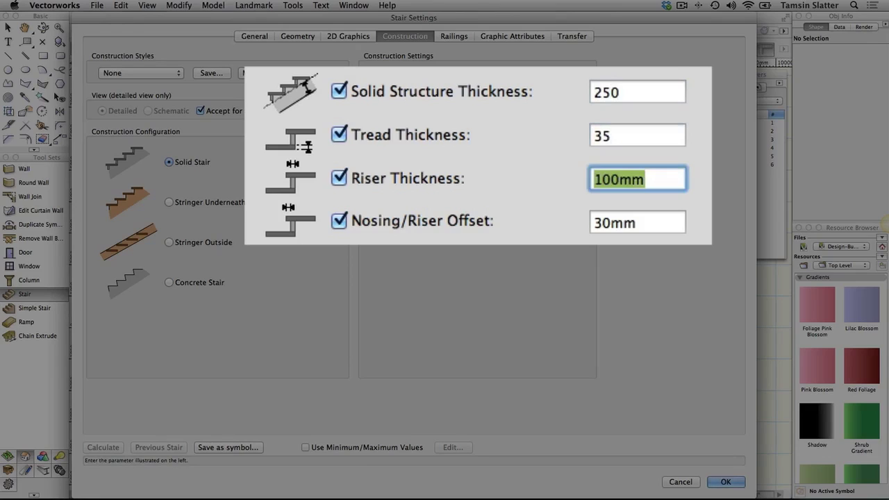
text(100)
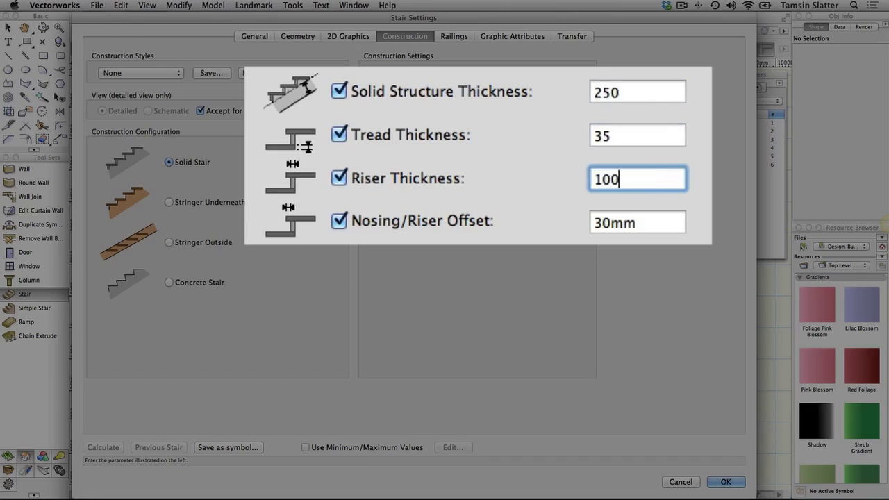
key(Tab)
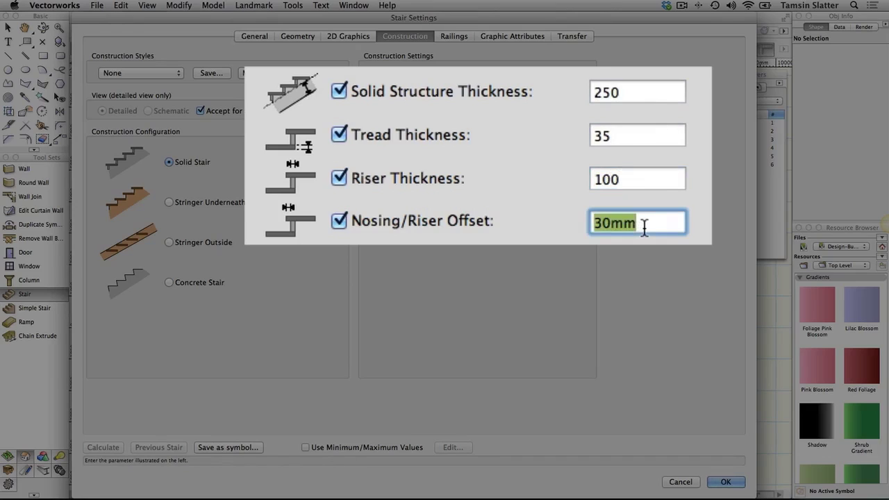
text(3)
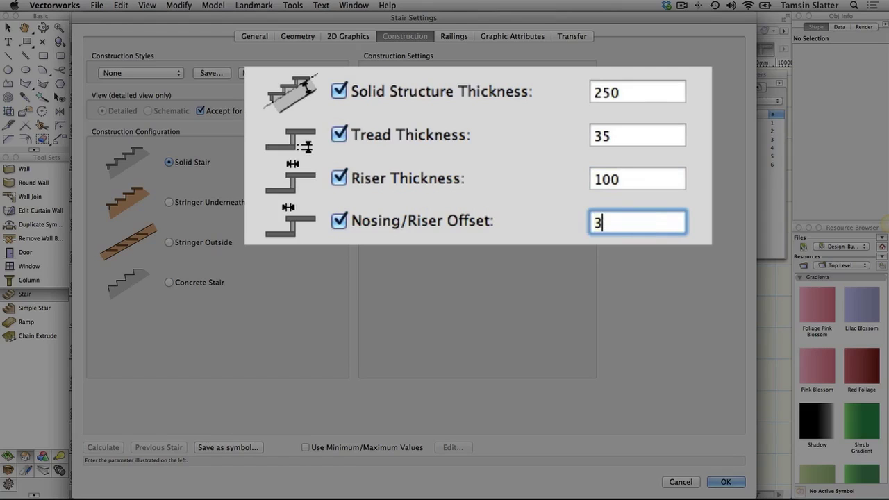
text(0)
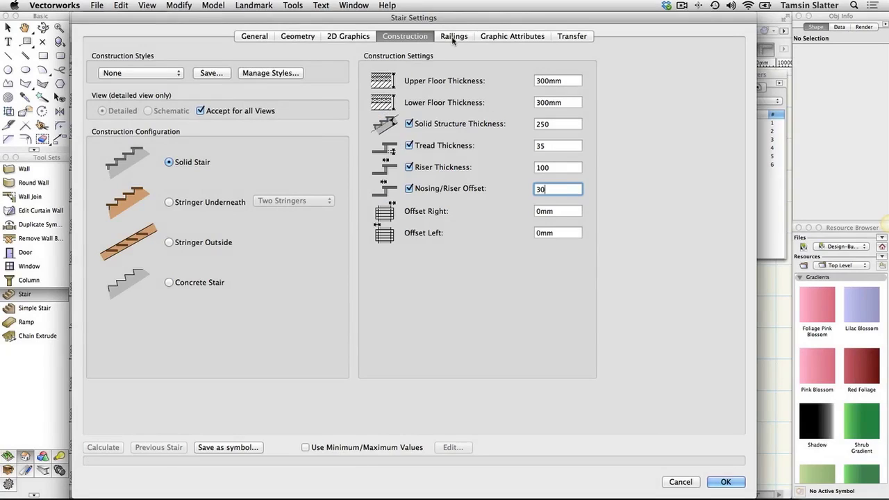
Step: Review the Handrail and Guardrail entries, leaving both unchecked on the Railings tab
click(453, 38)
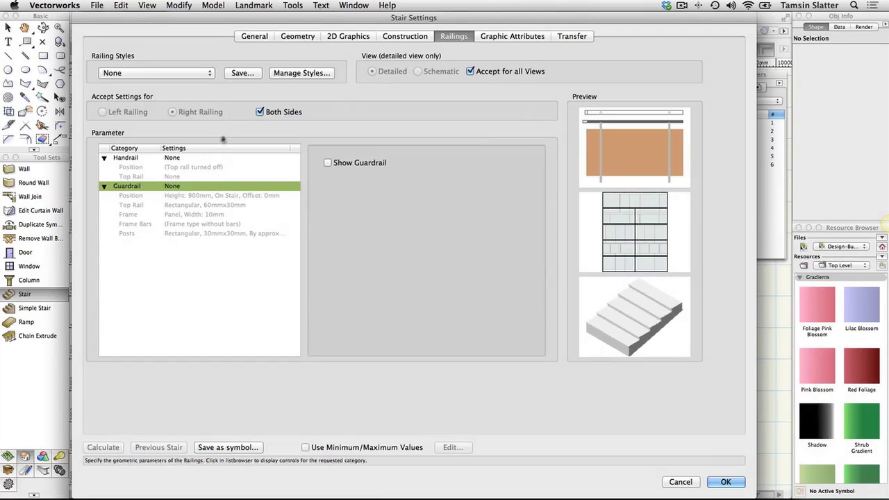
click(194, 159)
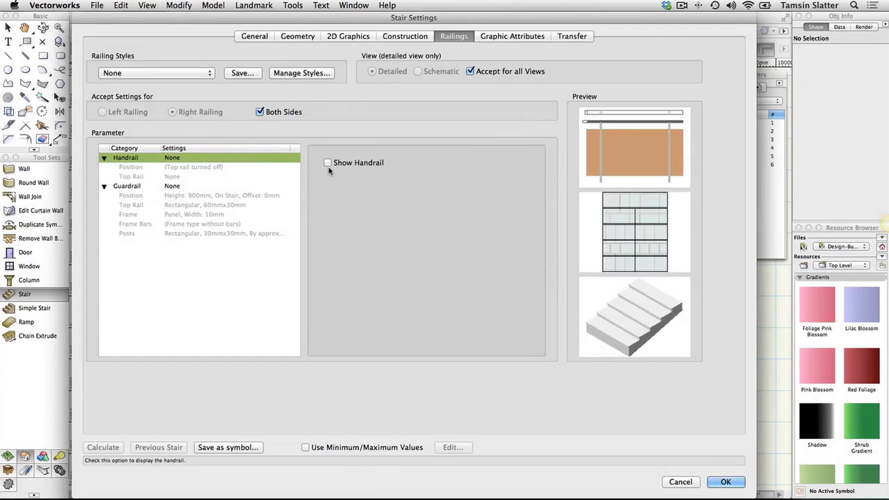
click(190, 187)
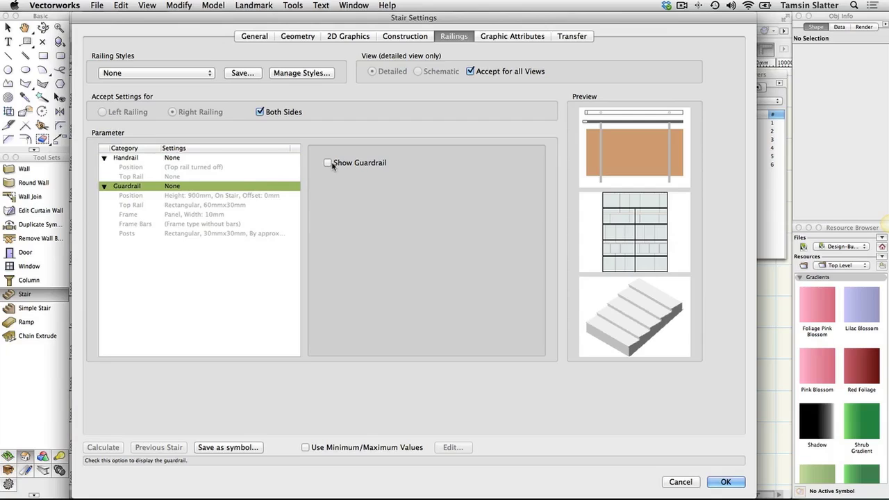
Step: Keep the 2D Treads in the stair class with class-set fill
click(530, 38)
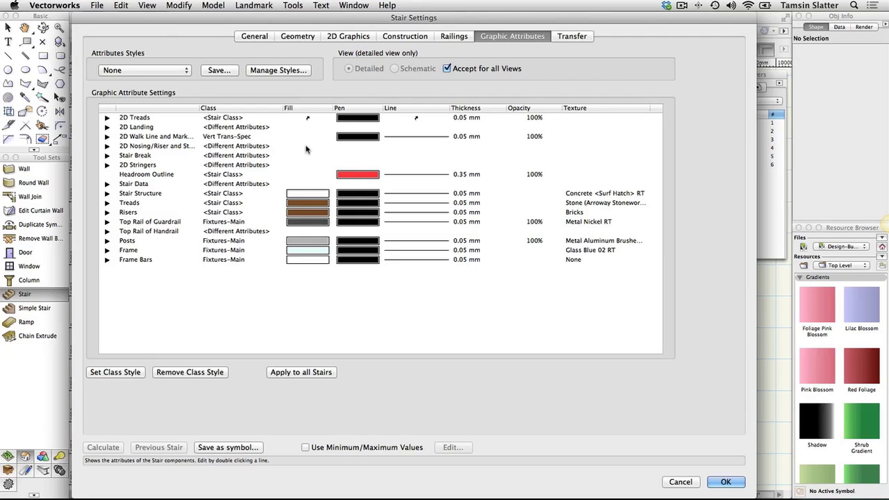
double_click(233, 120)
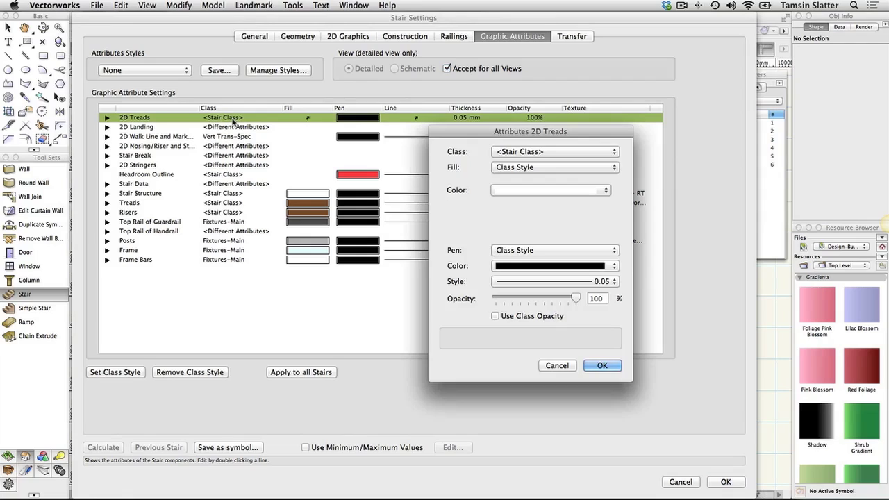
click(545, 152)
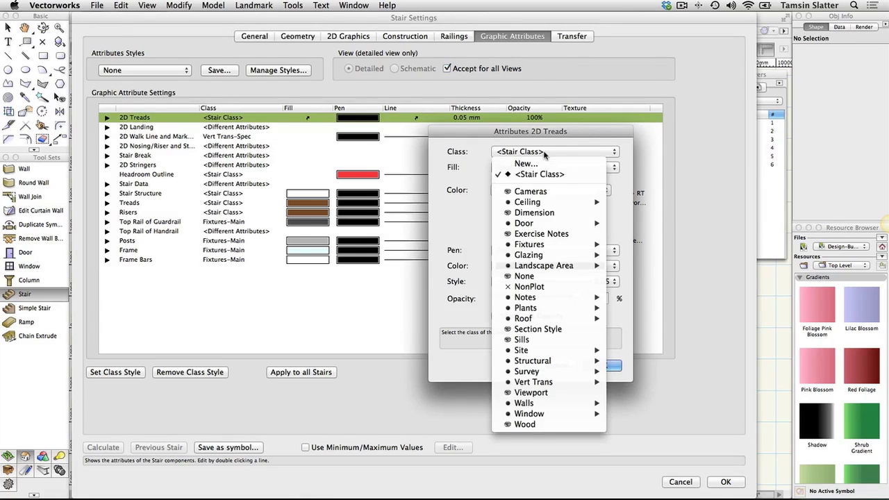
click(573, 175)
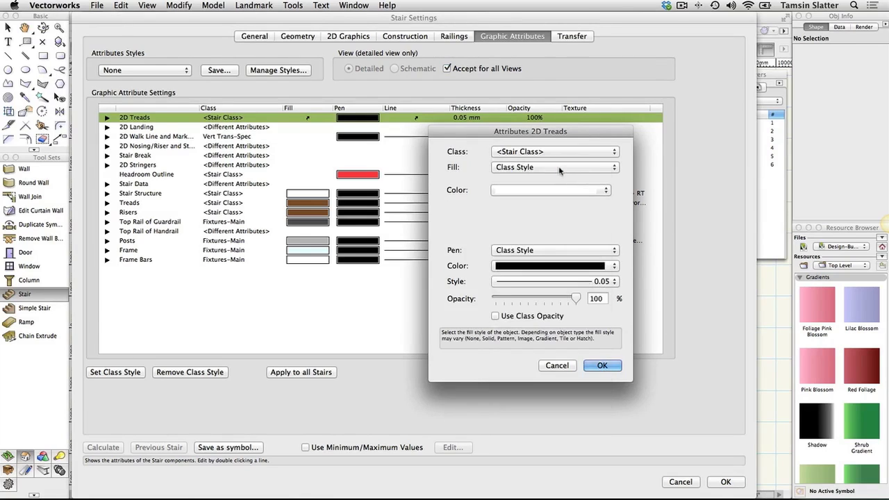
click(558, 167)
click(558, 168)
click(602, 366)
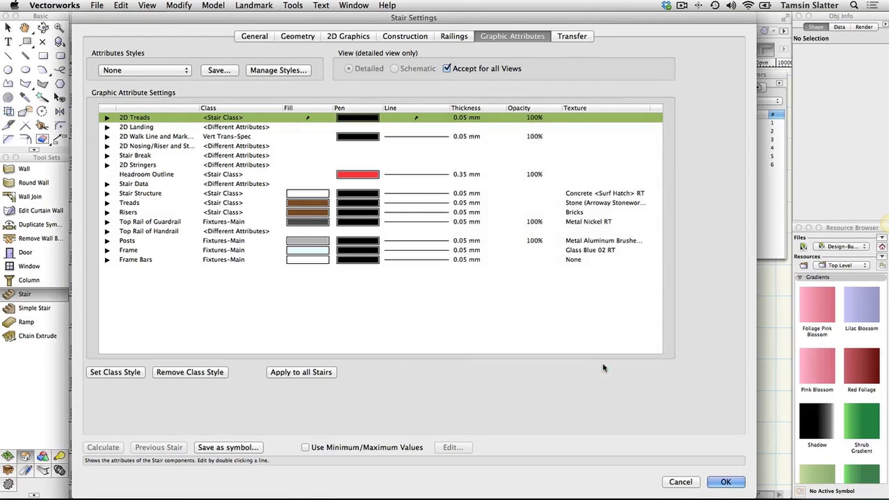
Step: Assign Treads to Vert Trans-Treads with Class Style fill and texture
double_click(234, 203)
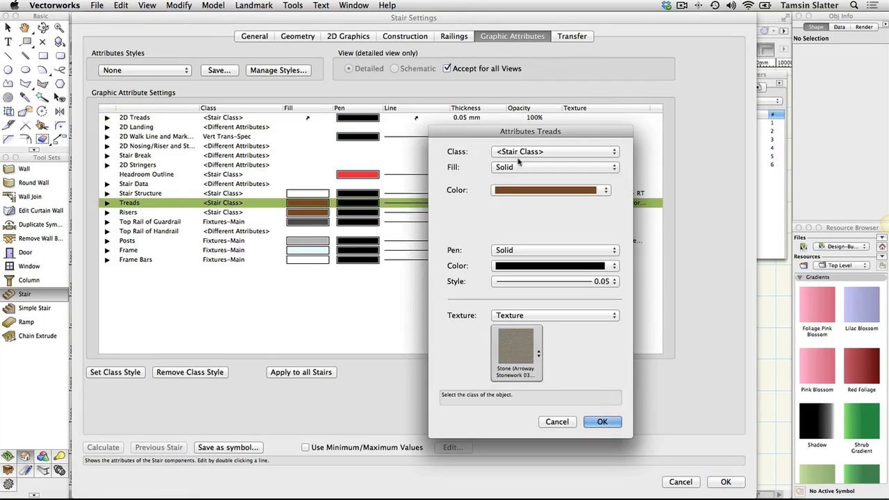
click(520, 152)
mouse_move(533, 382)
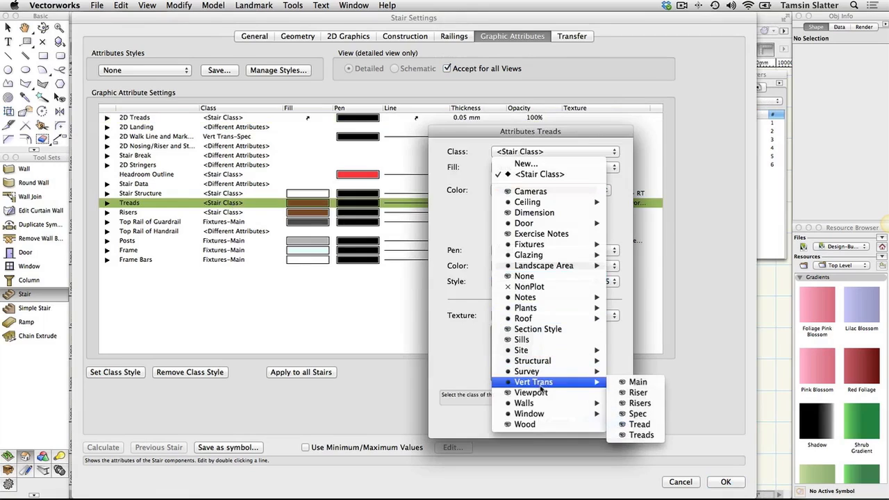
click(638, 414)
click(639, 434)
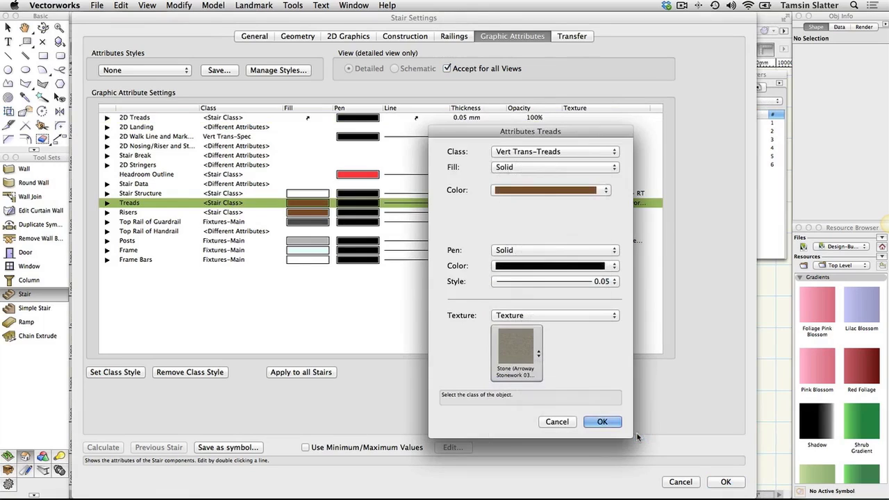
click(524, 166)
click(528, 227)
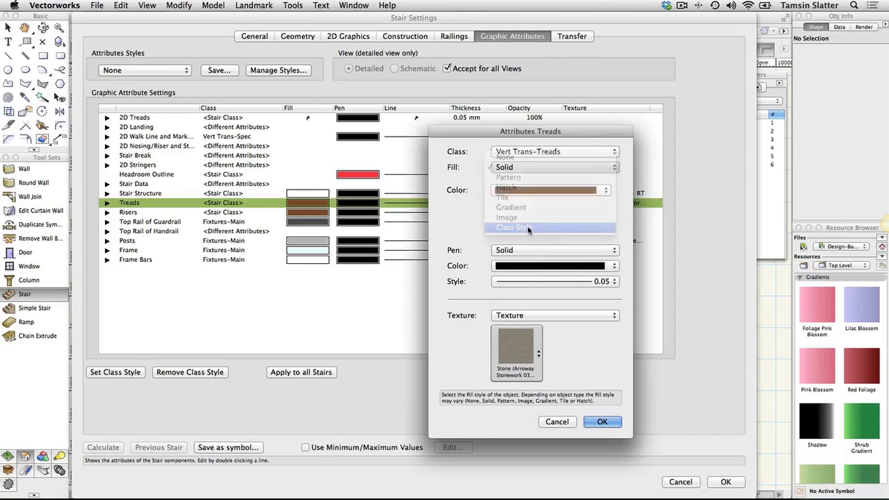
click(547, 315)
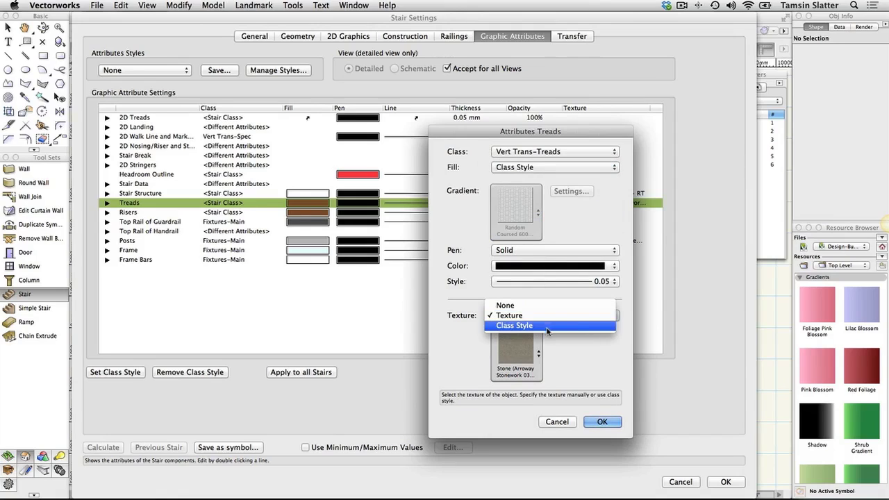
click(549, 327)
click(600, 422)
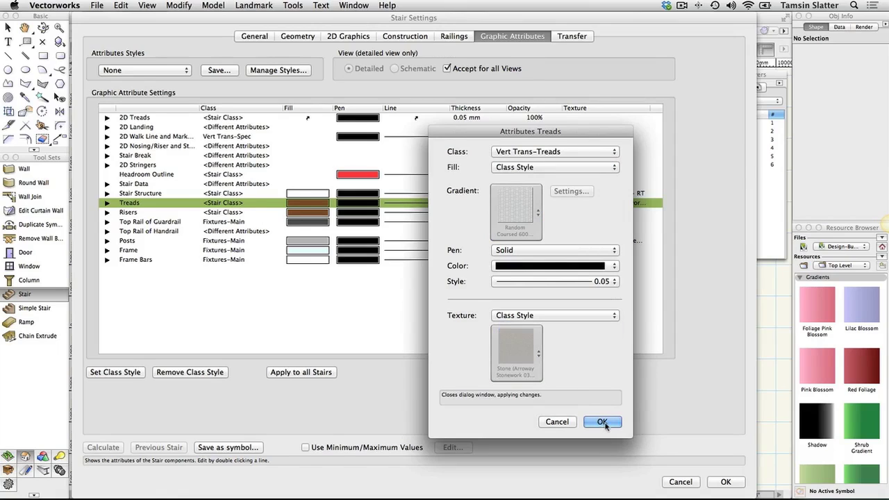
Step: Assign Risers to Vert Trans-Risers with Class Style fill and texture
double_click(215, 212)
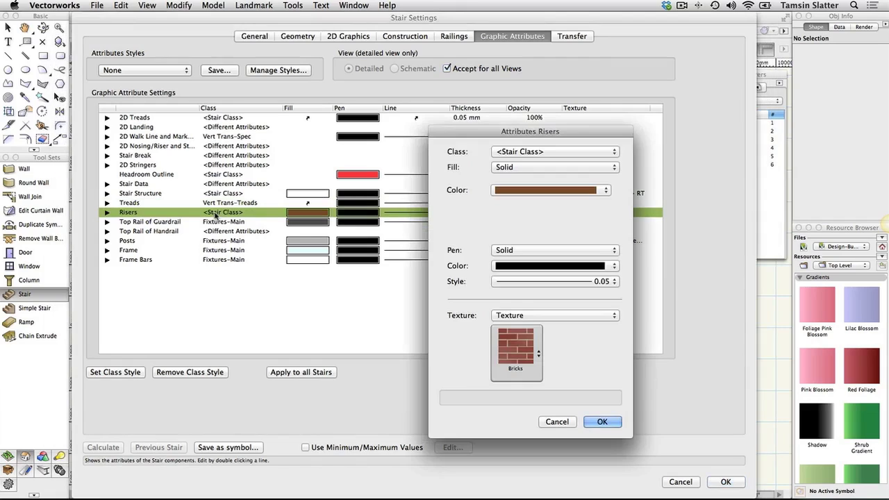
click(521, 151)
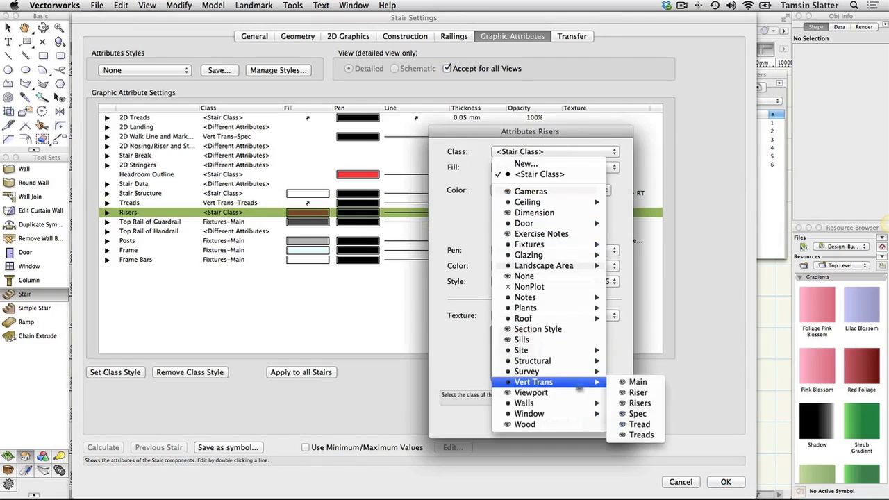
mouse_move(534, 382)
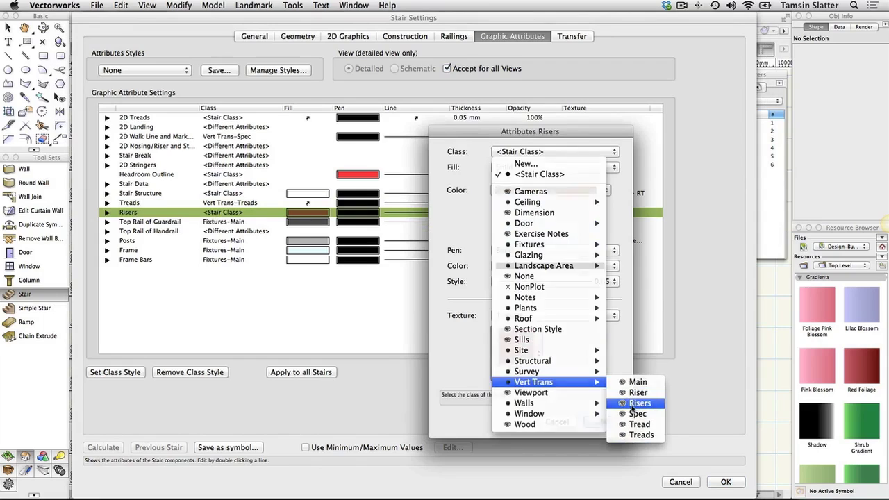
click(637, 403)
click(527, 167)
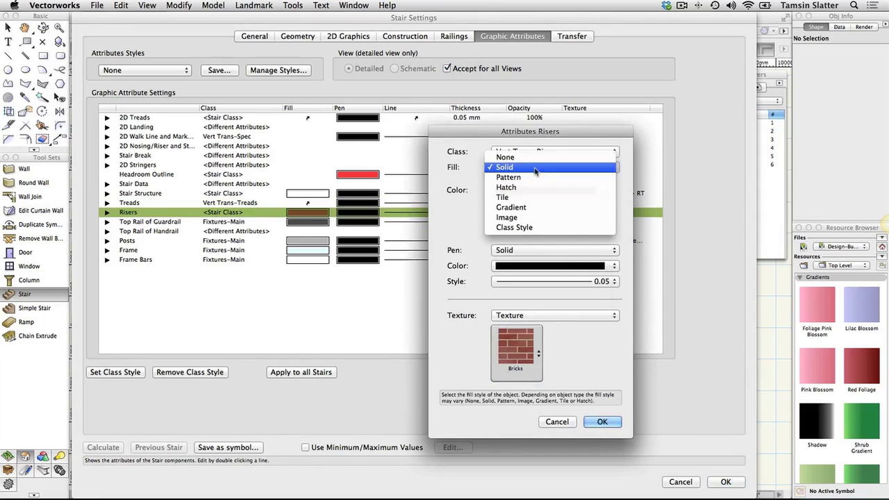
click(528, 227)
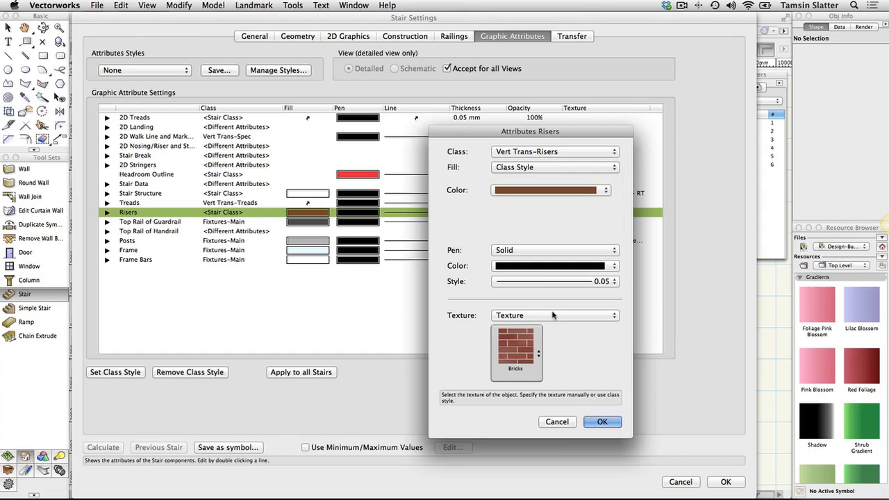
click(554, 316)
click(557, 329)
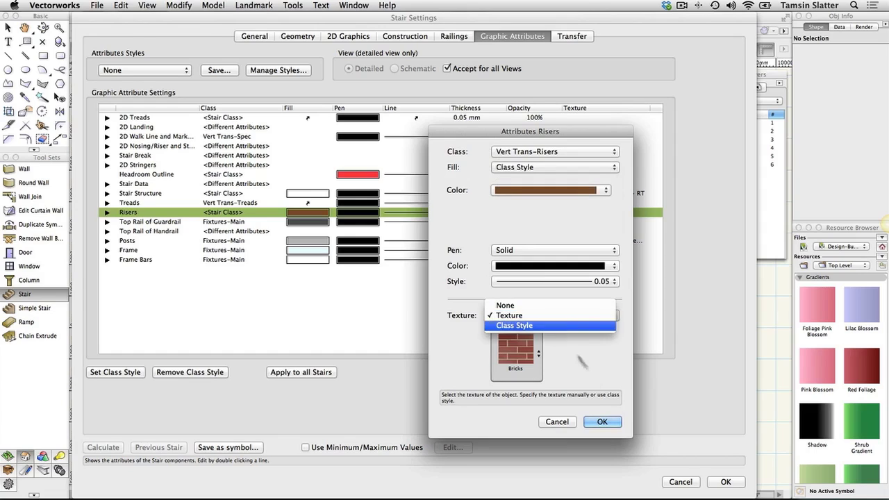
Step: Accept the Risers attributes, check the General preview, and apply the Stair Settings
click(601, 422)
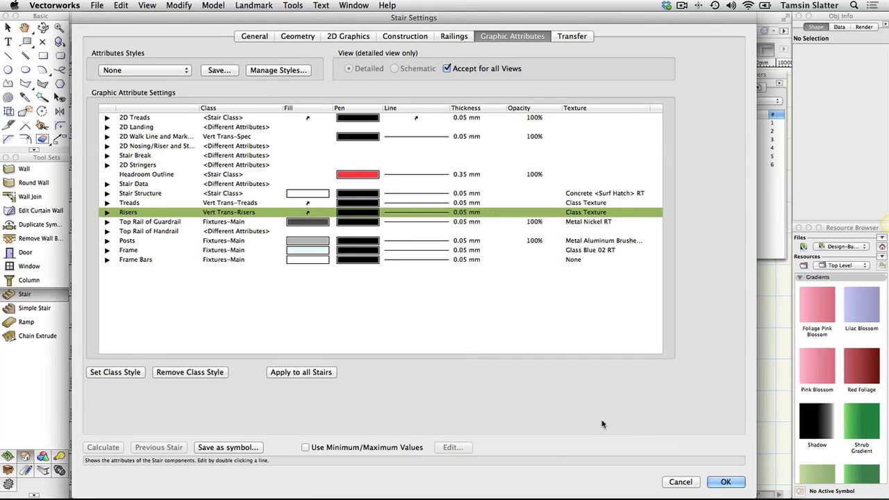
click(256, 36)
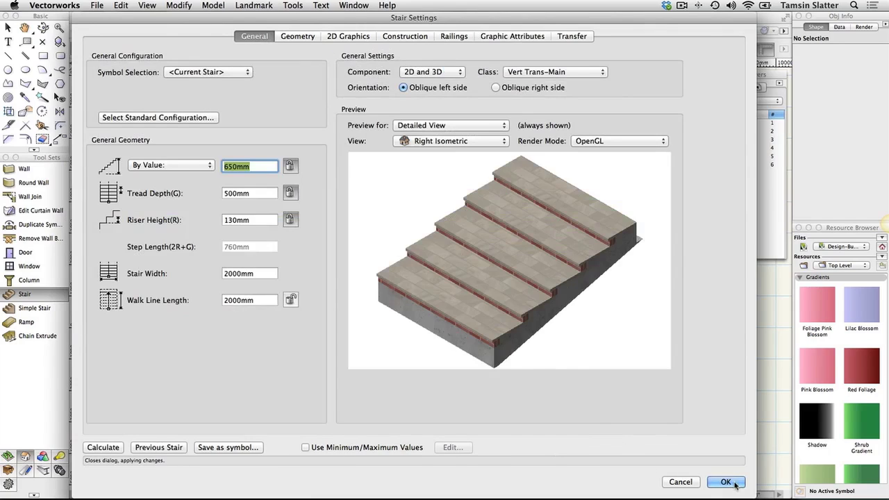
click(735, 485)
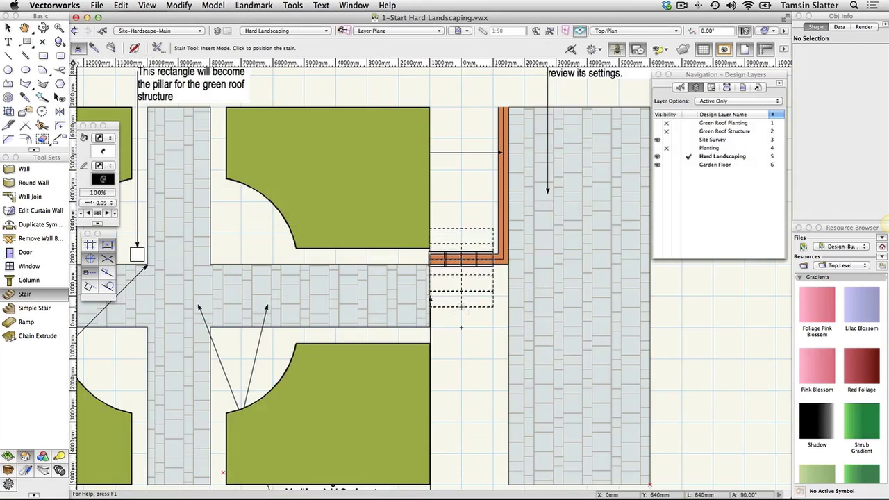
Step: Place the stair on the paving edge, rotated -90° to run down from the terrace
scroll(464, 312, up, 2)
scroll(462, 309, up, 2)
scroll(461, 305, up, 2)
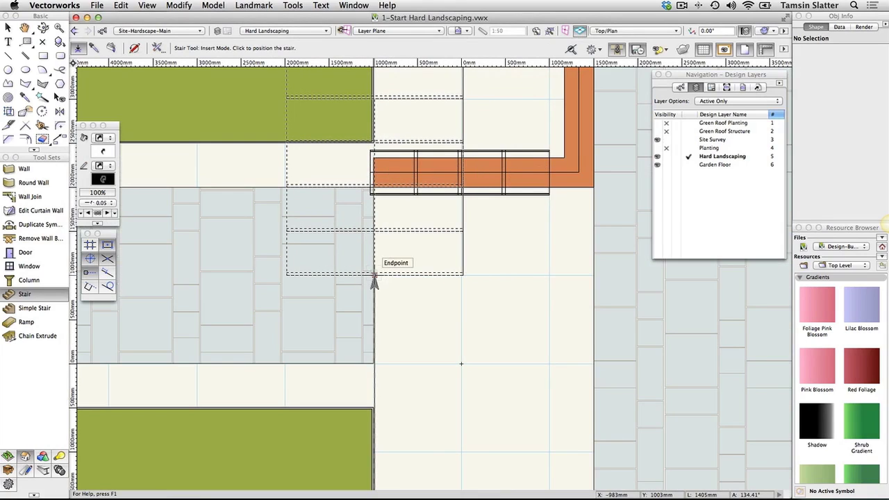
click(373, 276)
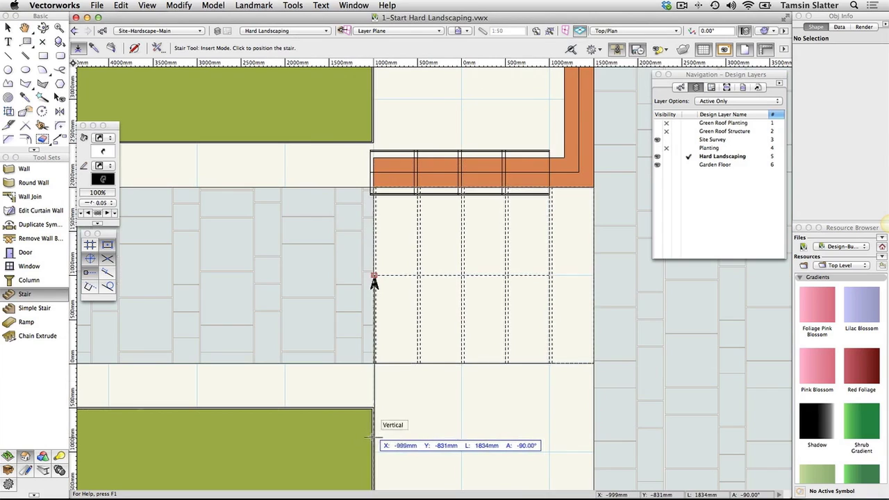
click(370, 437)
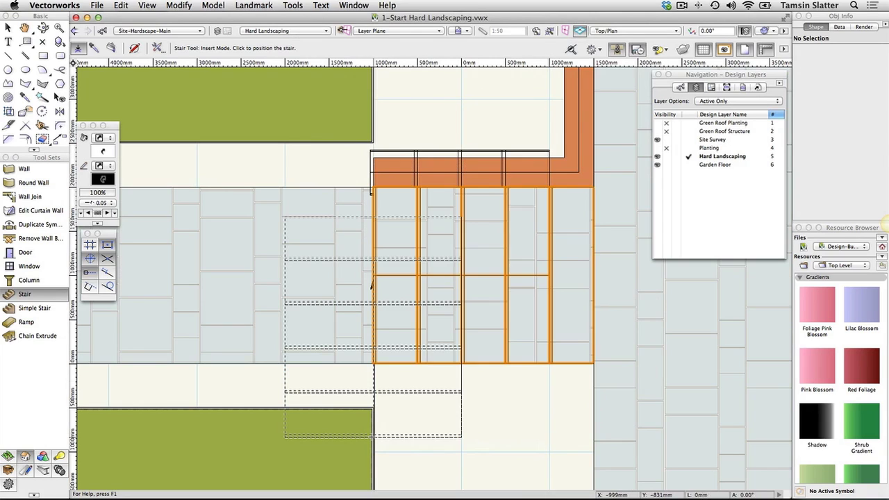
Step: Send the new stair to back, behind the coping
key(x)
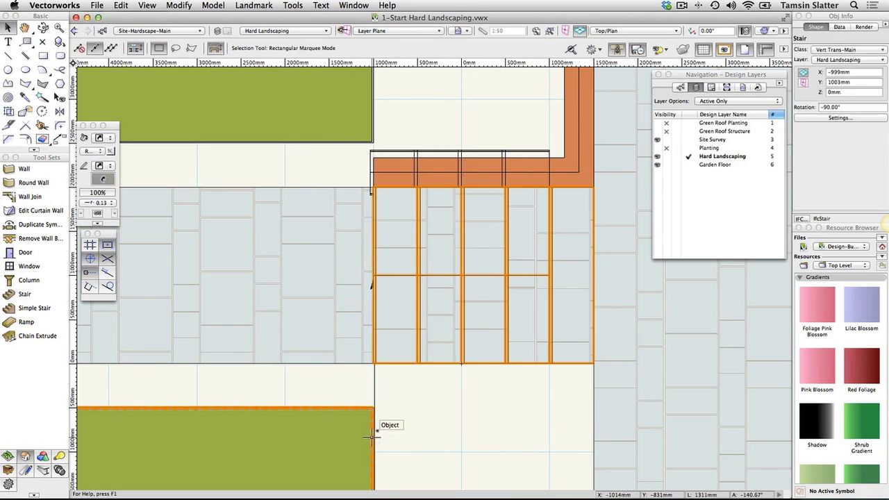
click(183, 6)
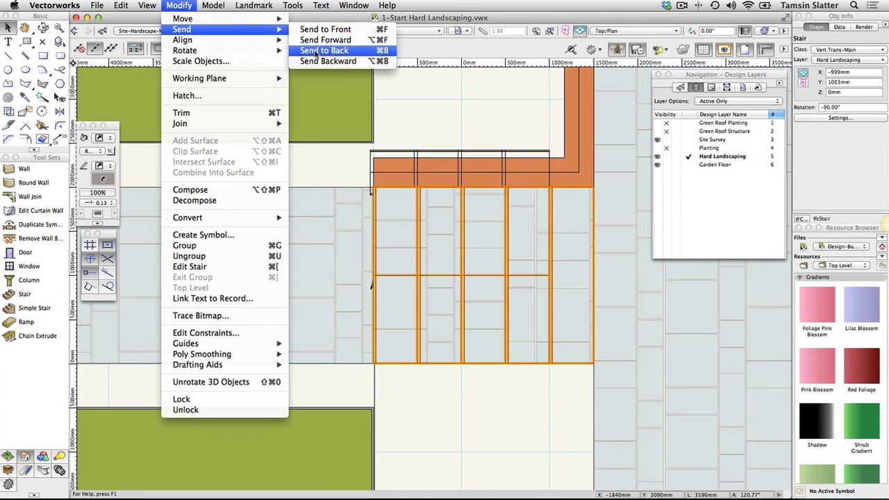
click(318, 50)
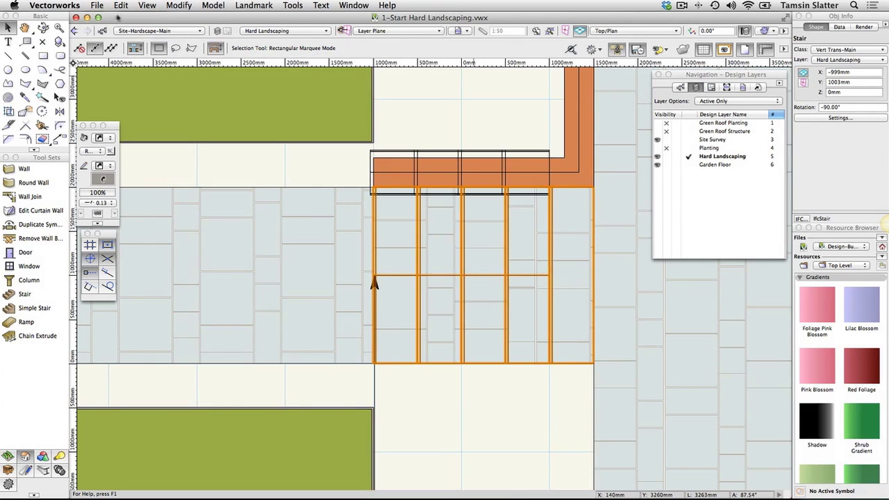
Step: Open the class list and inspect the Vert Trans-Main class, cancelling without changes
click(102, 31)
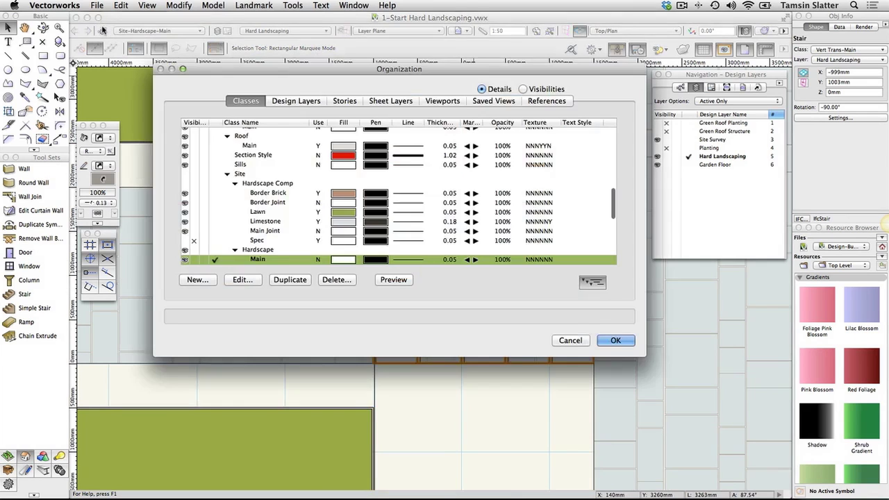
scroll(253, 178, down, 2)
scroll(252, 175, down, 3)
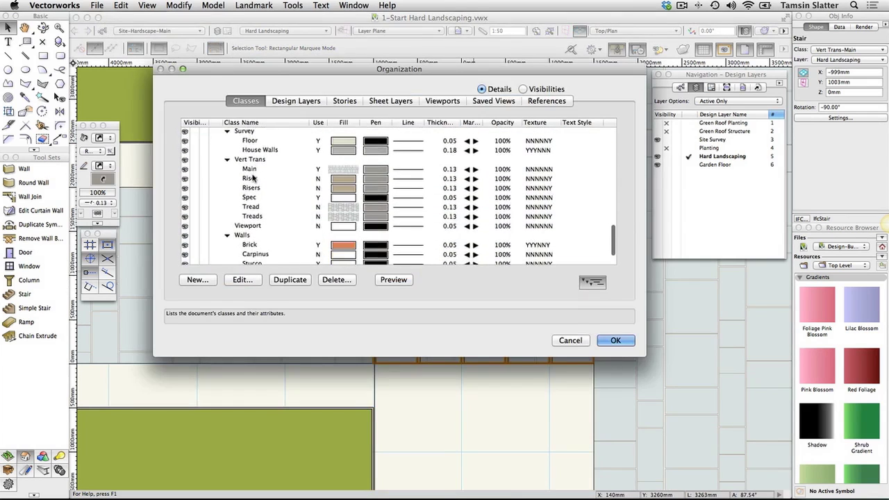
click(253, 171)
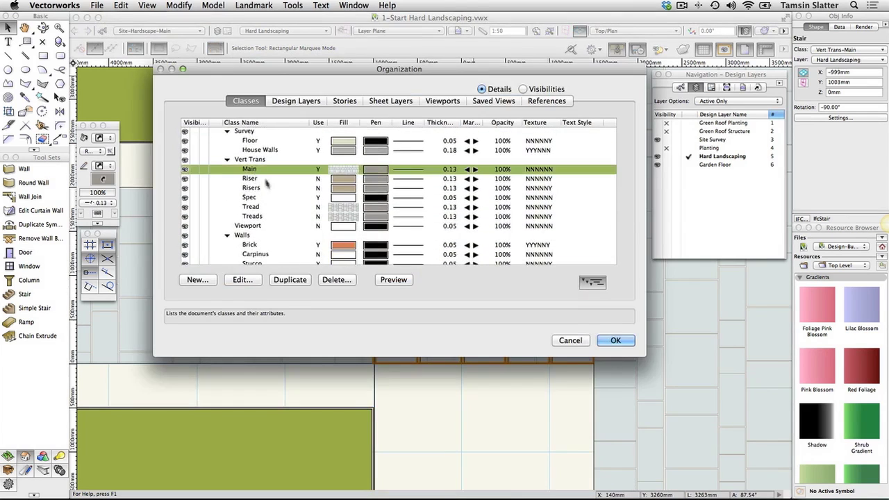
click(249, 281)
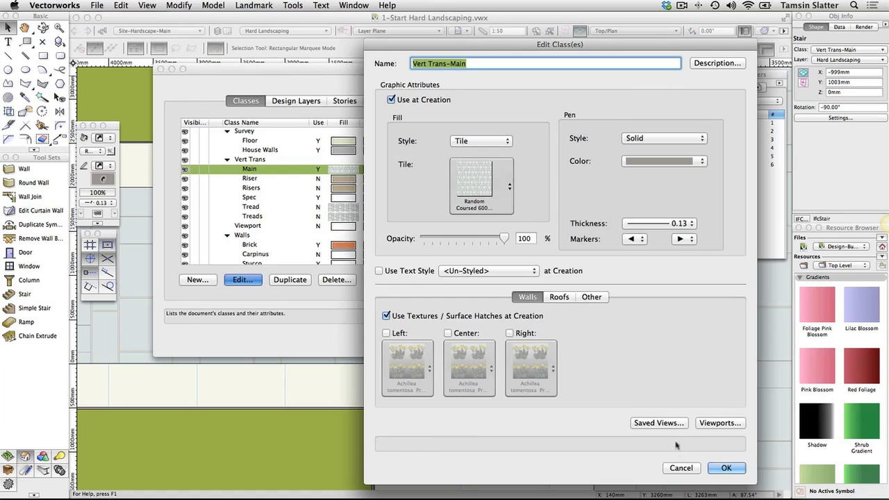
click(677, 469)
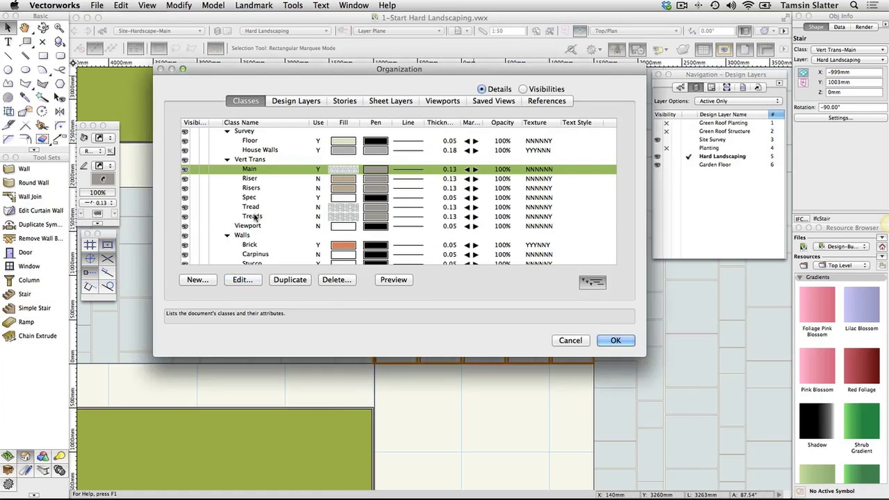
Step: Inspect the Vert Trans-Treads class's tile fill and stone texture, then cancel
click(252, 216)
click(243, 280)
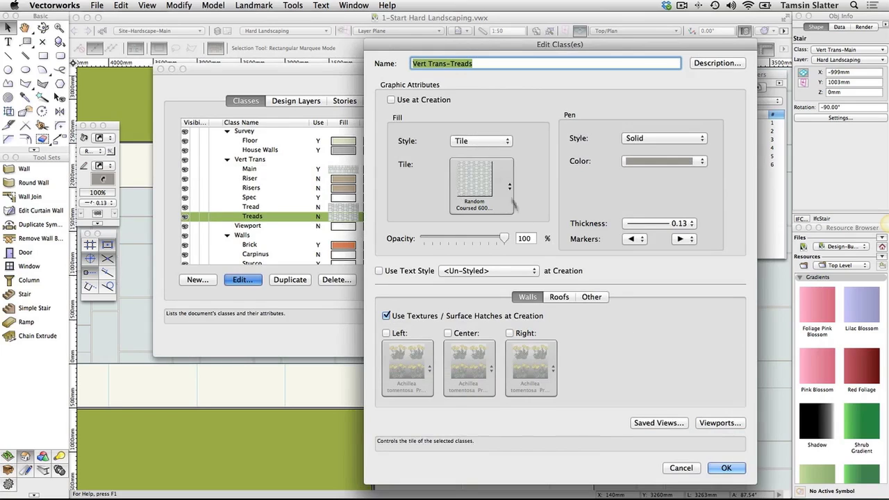
click(598, 298)
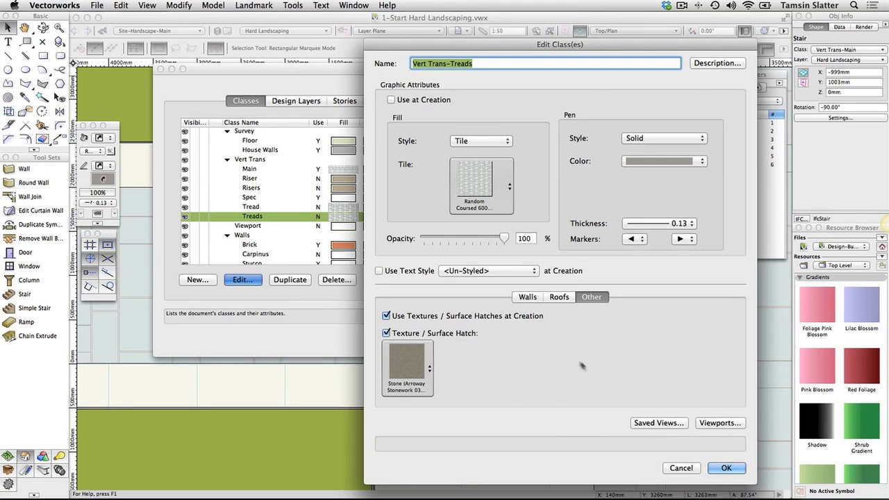
click(682, 470)
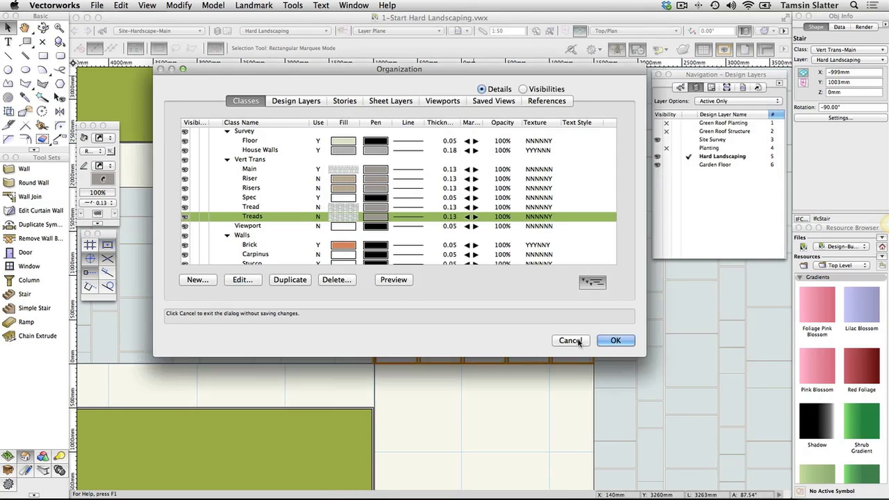
Step: Close the Organization dialog without changes and view the stair and coping in Left Isometric
click(571, 341)
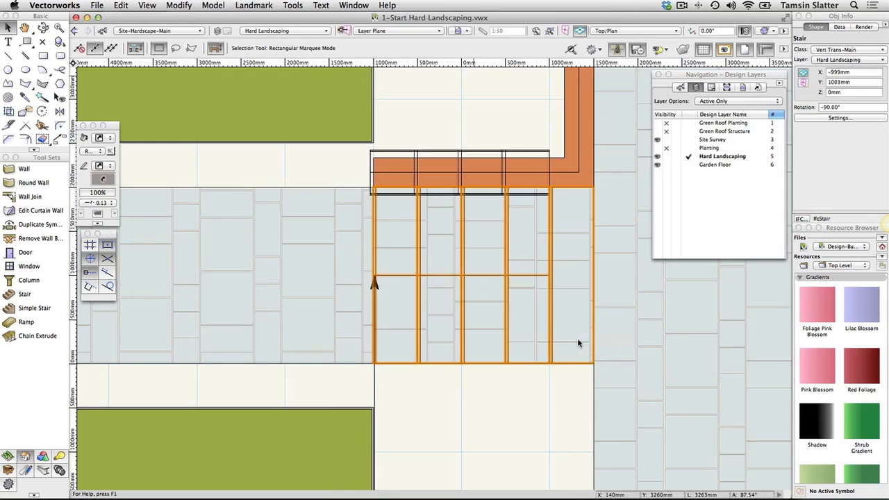
click(642, 34)
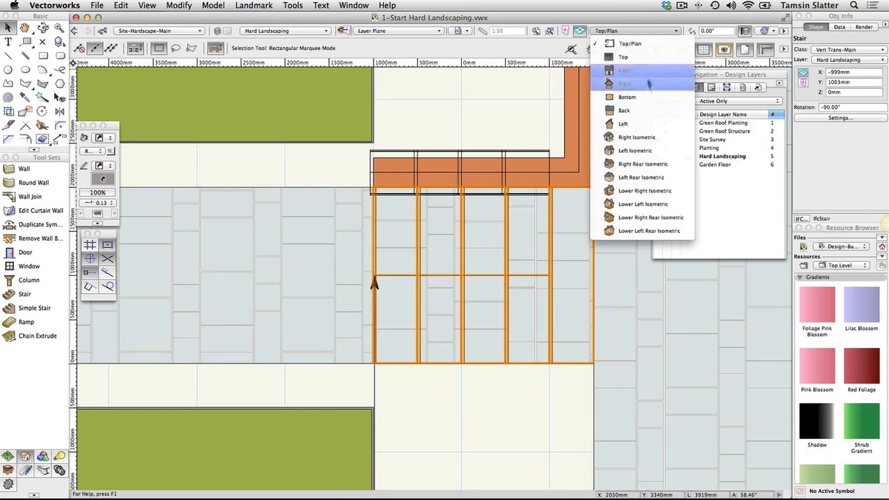
click(632, 154)
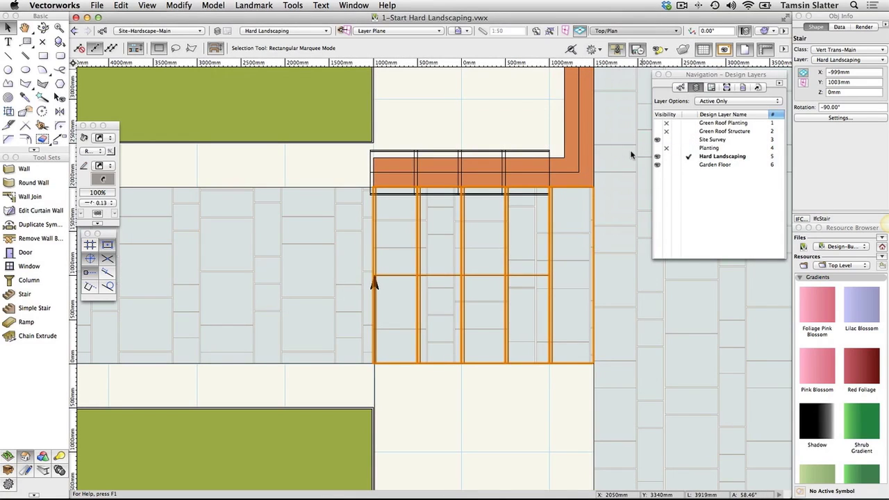